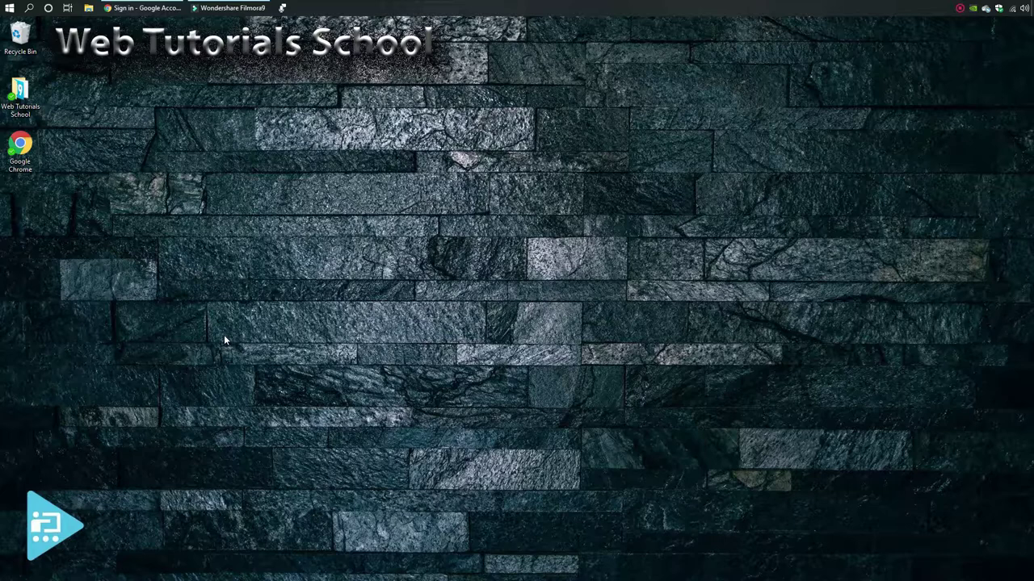
From the Chrome sign-in page, start creating a new Google account for personal use
click(128, 6)
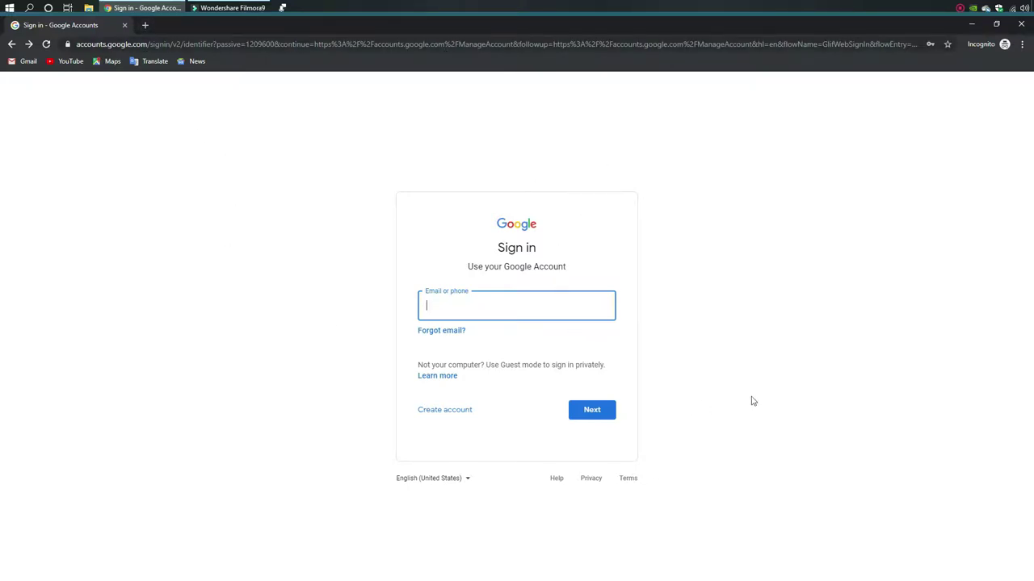
click(448, 411)
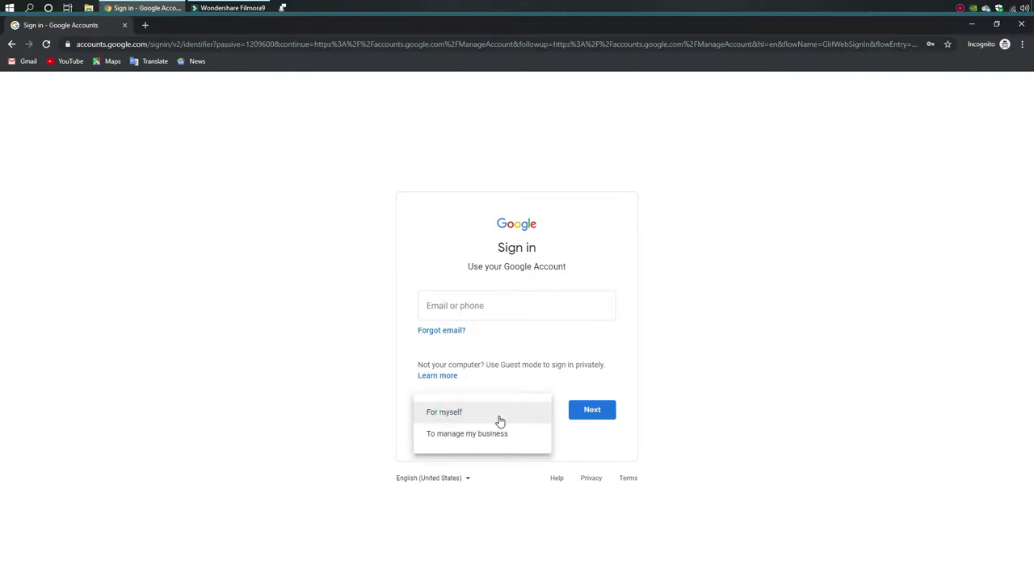
click(462, 420)
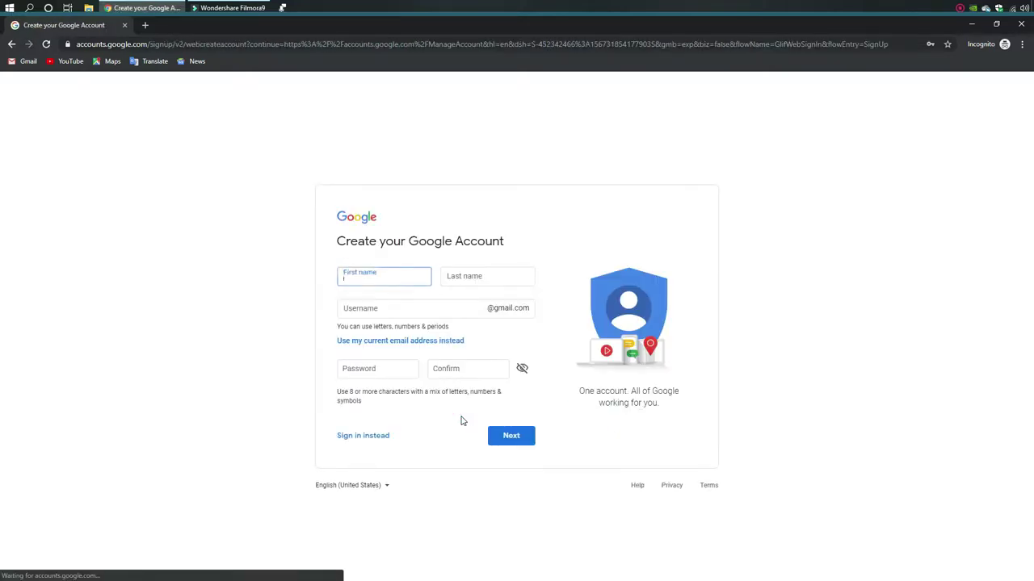
Enter the account holder's first and last name in the sign-up form
click(376, 278)
click(476, 278)
click(376, 282)
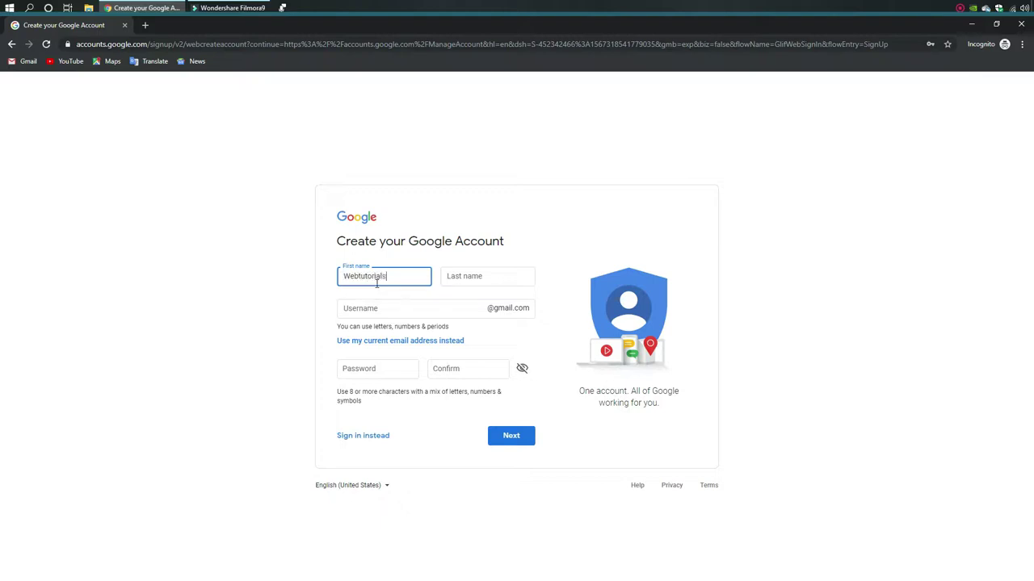
click(462, 277)
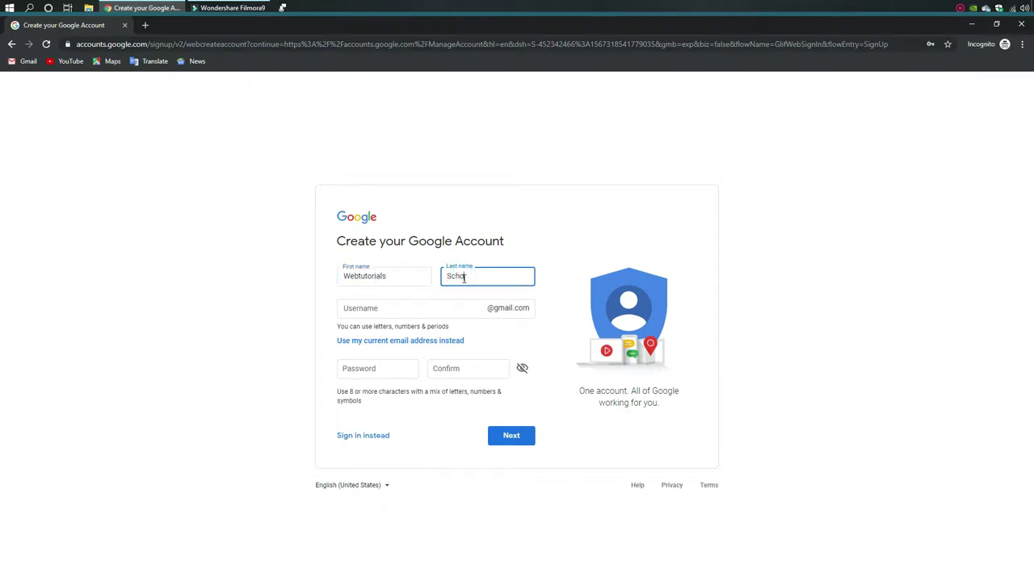
Choose the Gmail username and a matching password, then submit the form
click(371, 309)
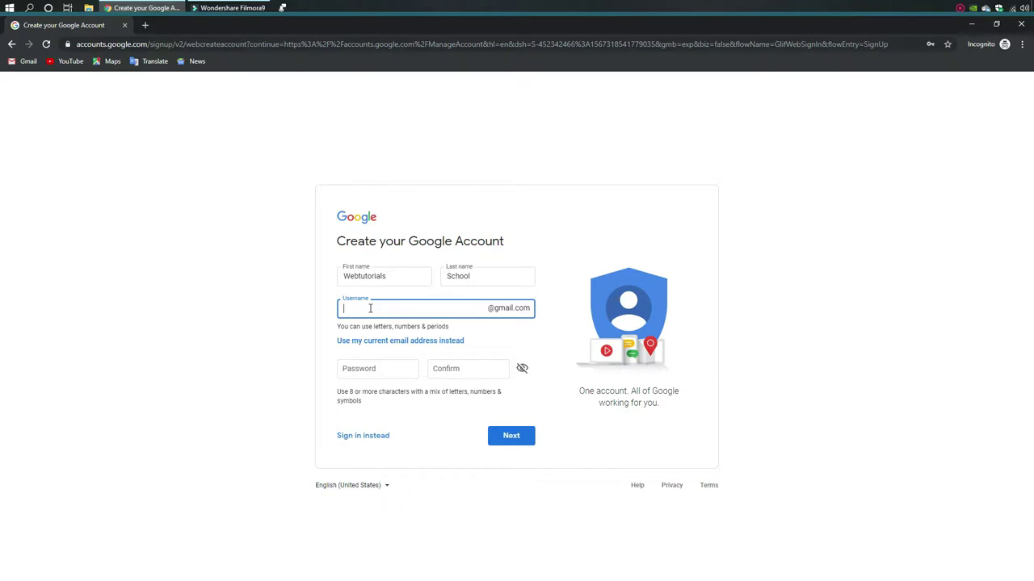
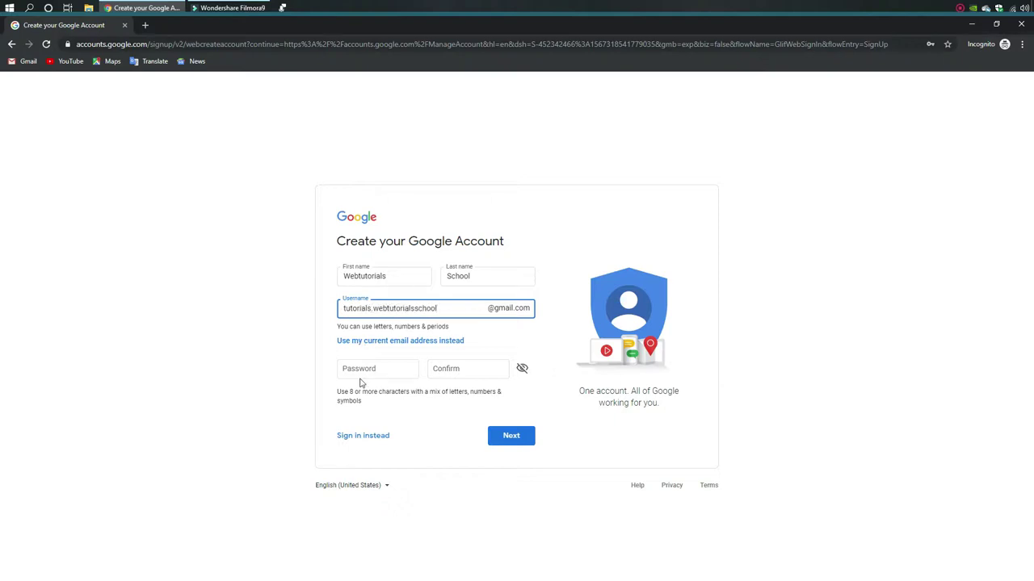
click(367, 368)
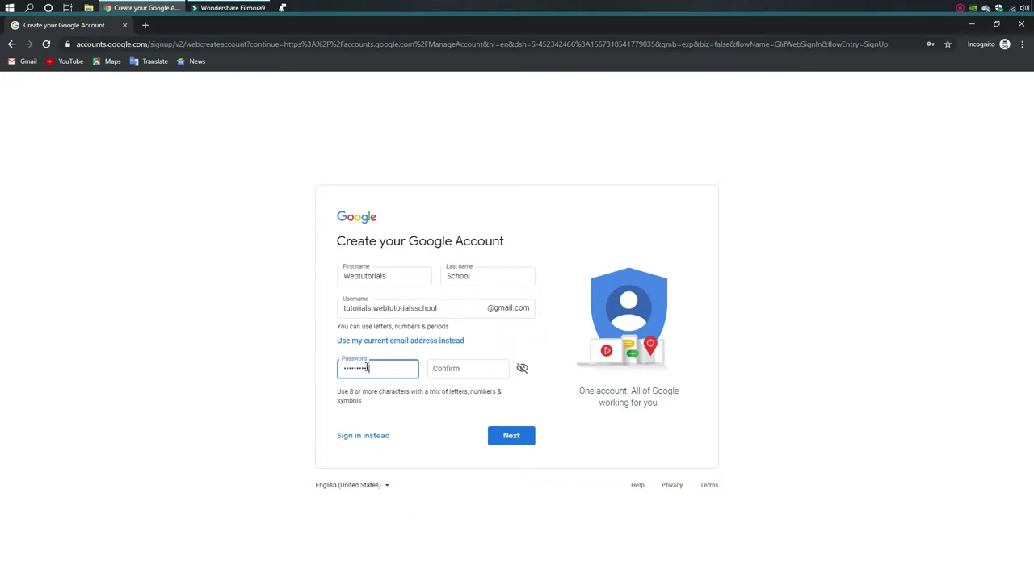
click(470, 369)
text(•••)
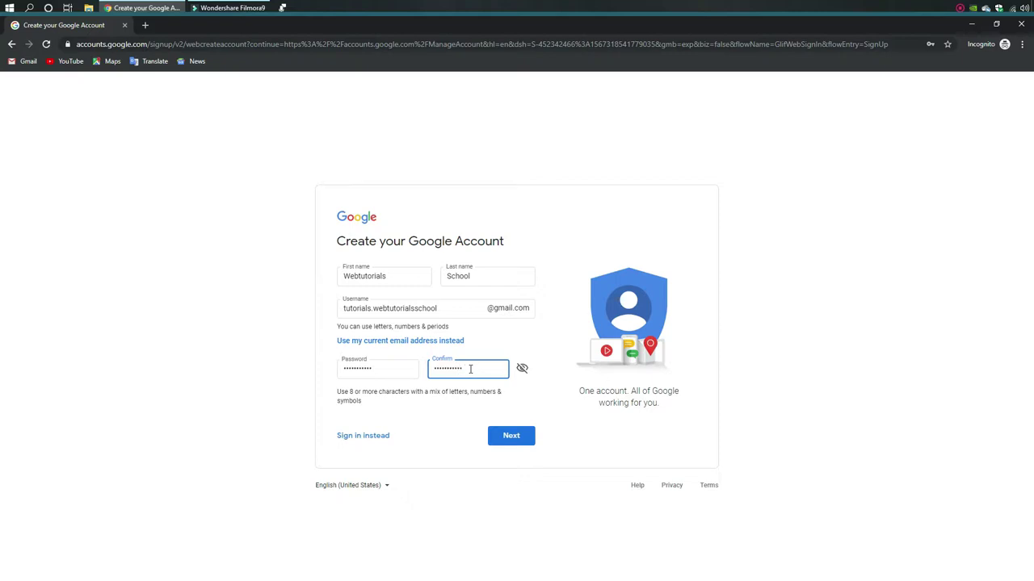
click(457, 431)
click(511, 440)
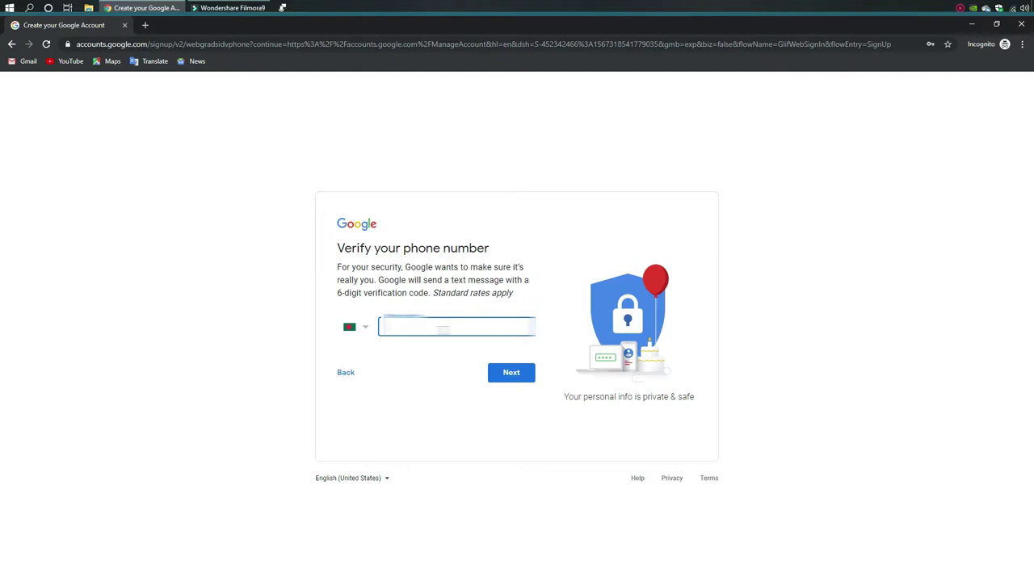
Verify the account with the phone number and the six-digit texted code
text(171234567)
click(503, 372)
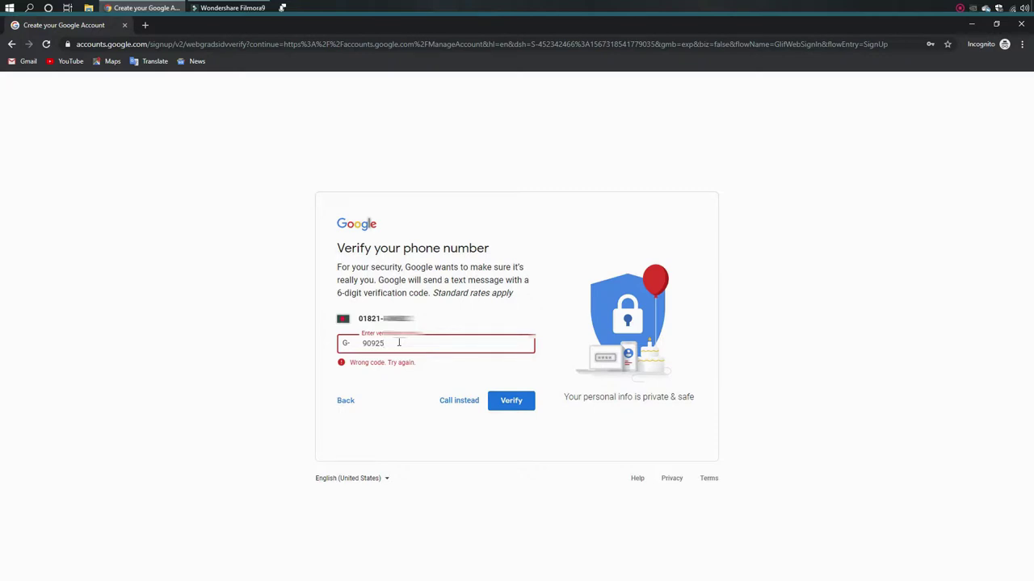
click(509, 400)
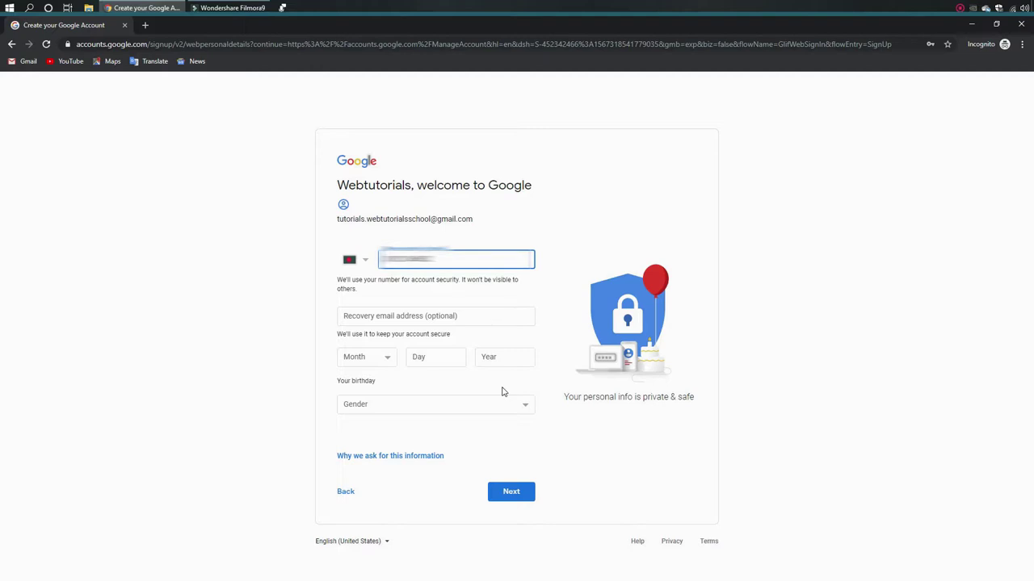
Copy the new account's address and paste it as the recovery email
click(371, 319)
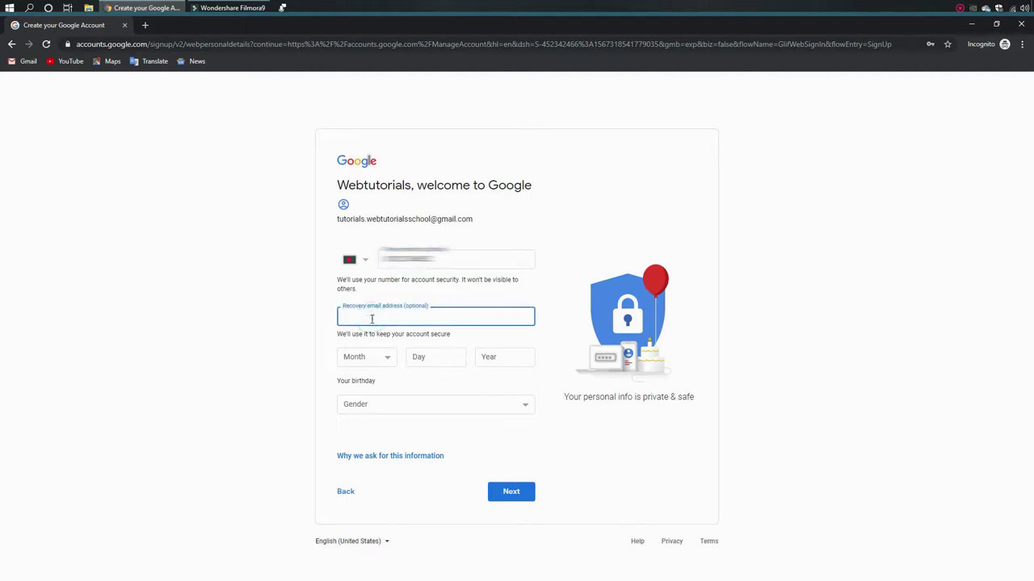
drag(369, 219, 495, 219)
key(ctrl+c)
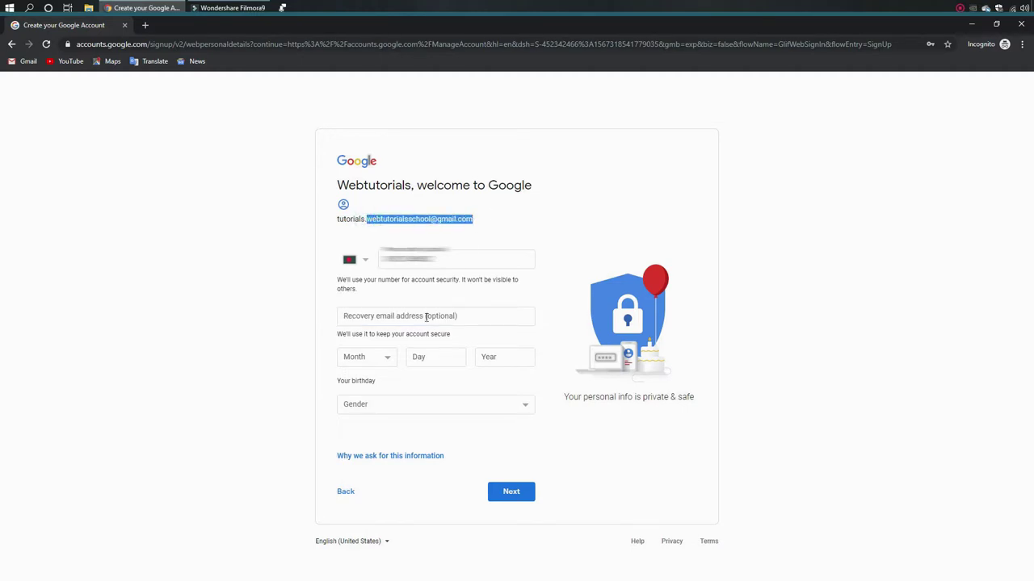
click(382, 317)
key(ctrl+v)
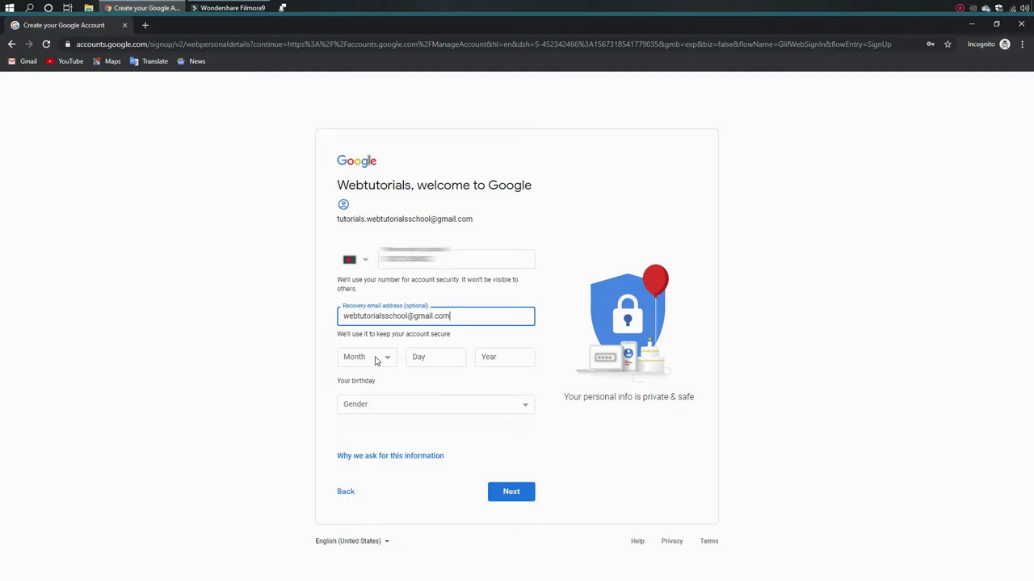
Set the birthday to February 1, 1995
click(378, 360)
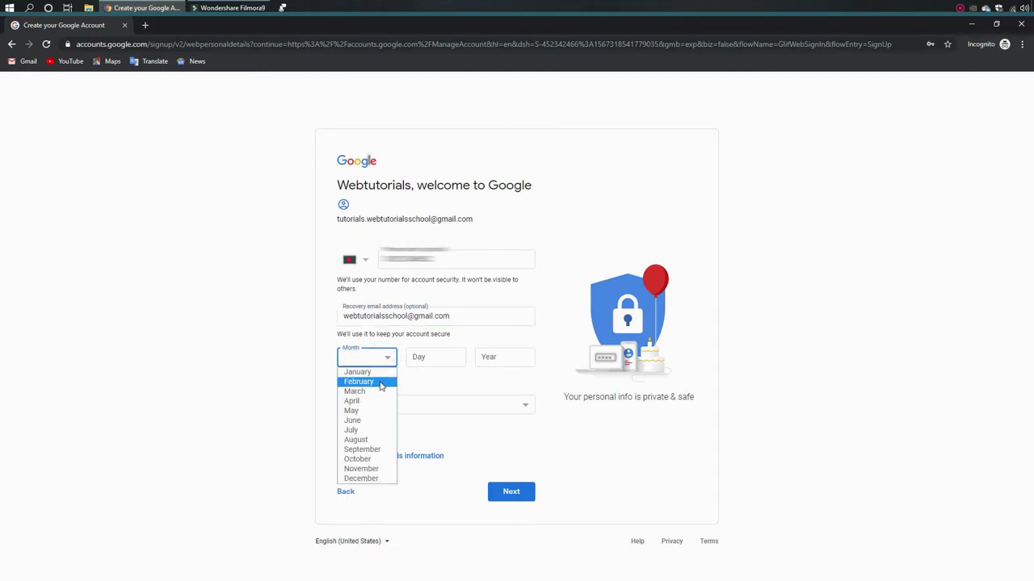
click(379, 383)
click(444, 359)
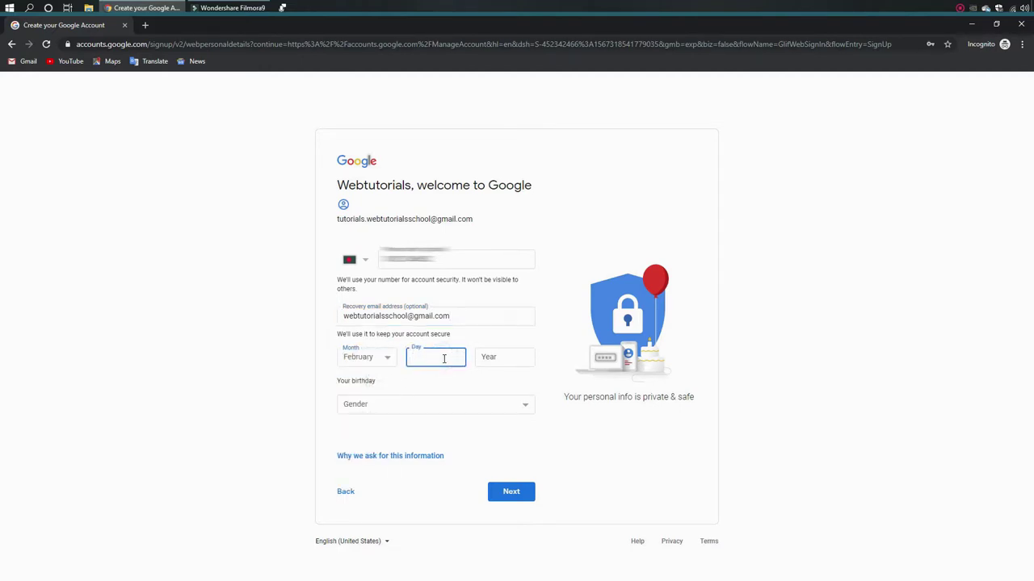
text(02)
click(503, 358)
drag(428, 360, 385, 359)
text(1)
click(512, 360)
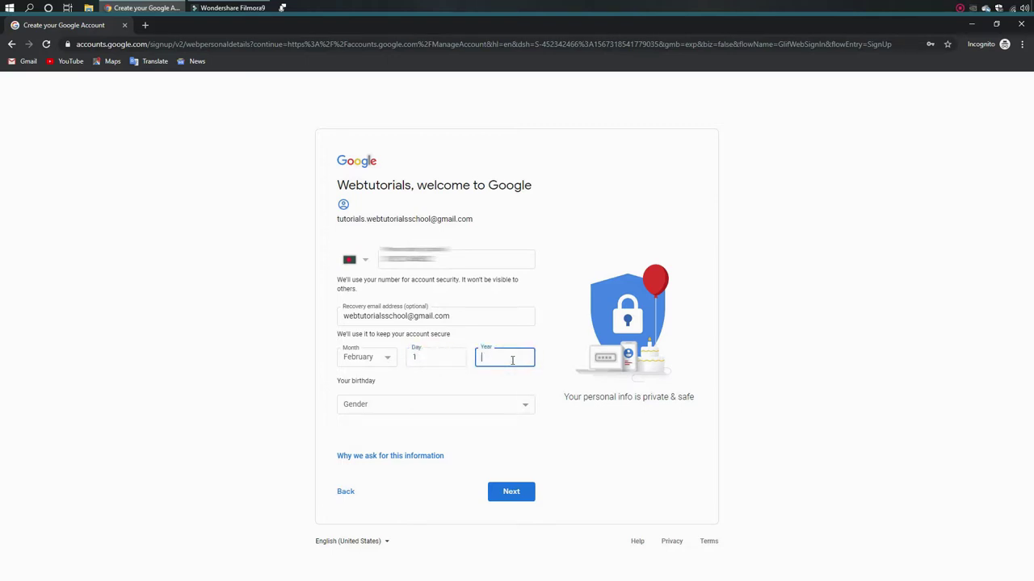
text(1995)
Set gender to Male and submit the personal details
click(413, 406)
click(390, 430)
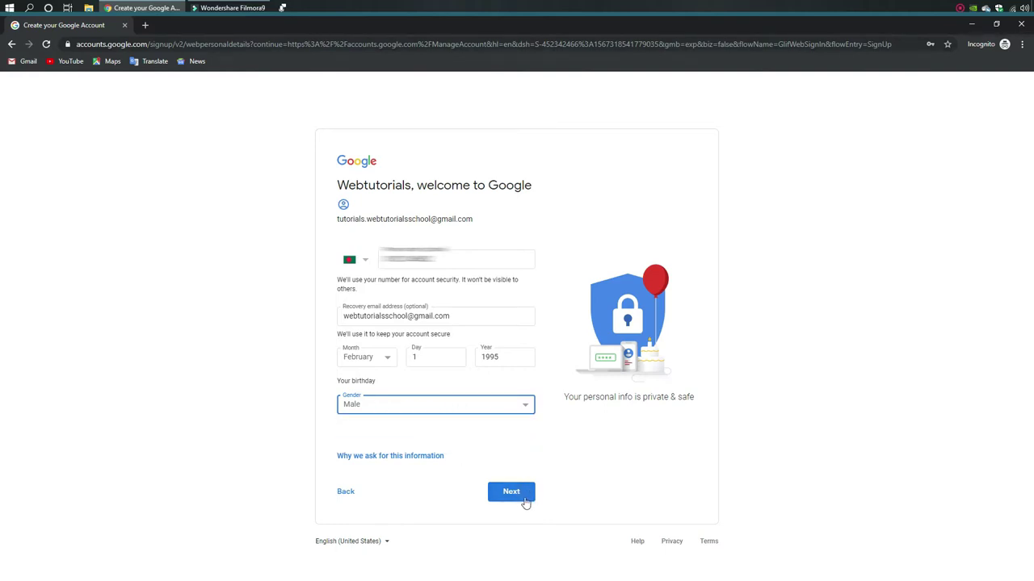
click(522, 496)
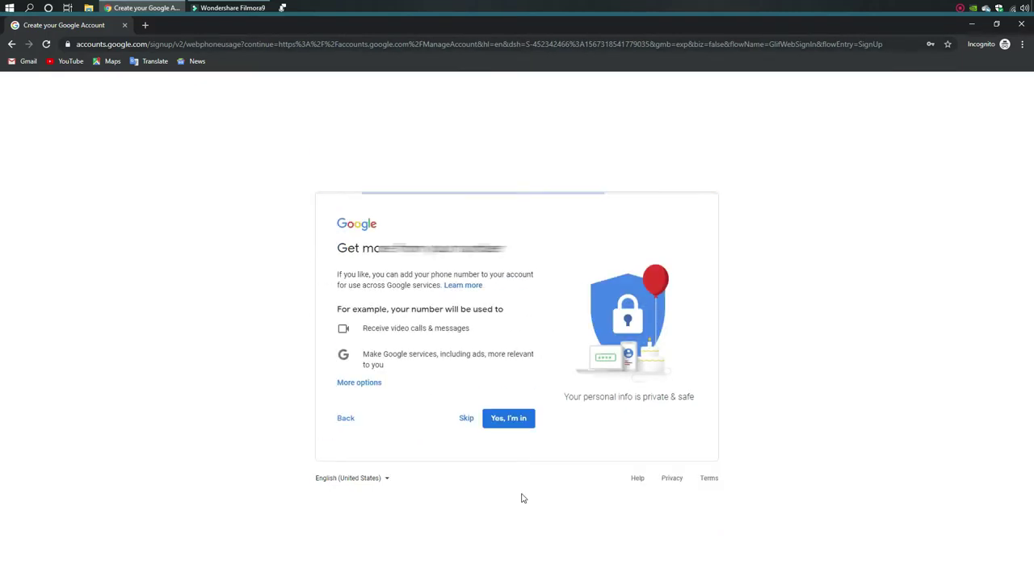
Skip adding a phone number and agree to the Privacy and Terms
click(466, 421)
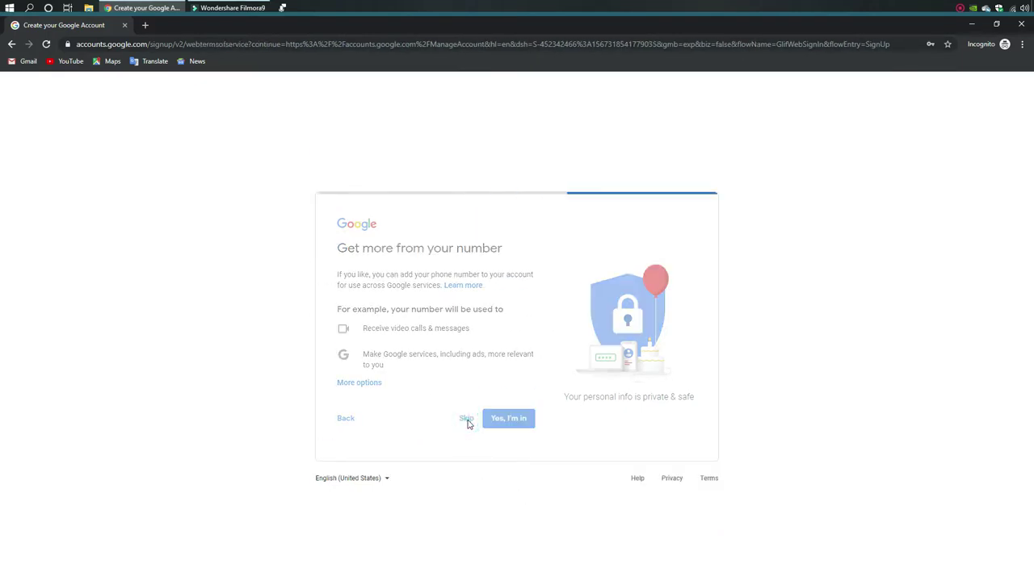
click(448, 460)
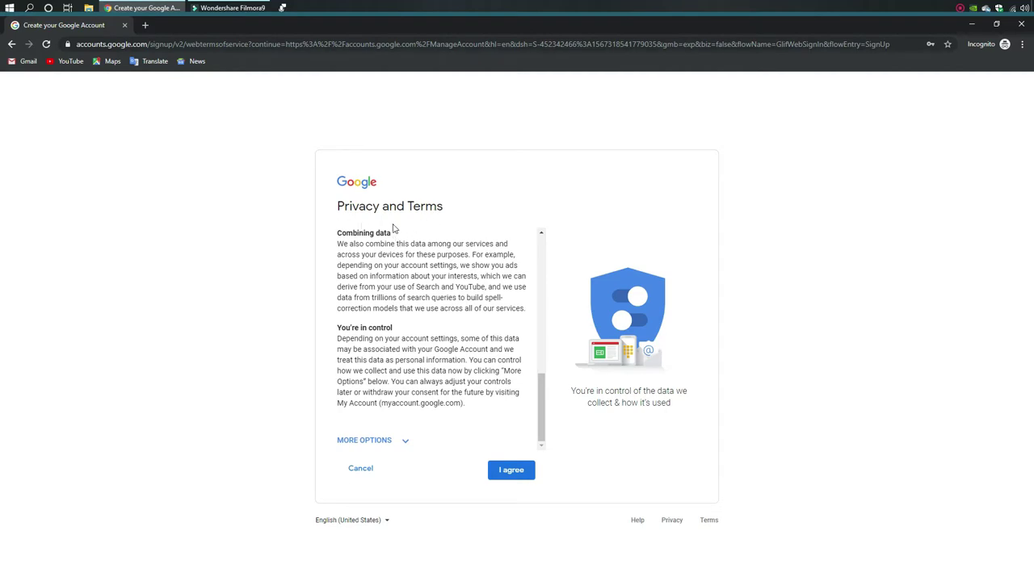
click(505, 474)
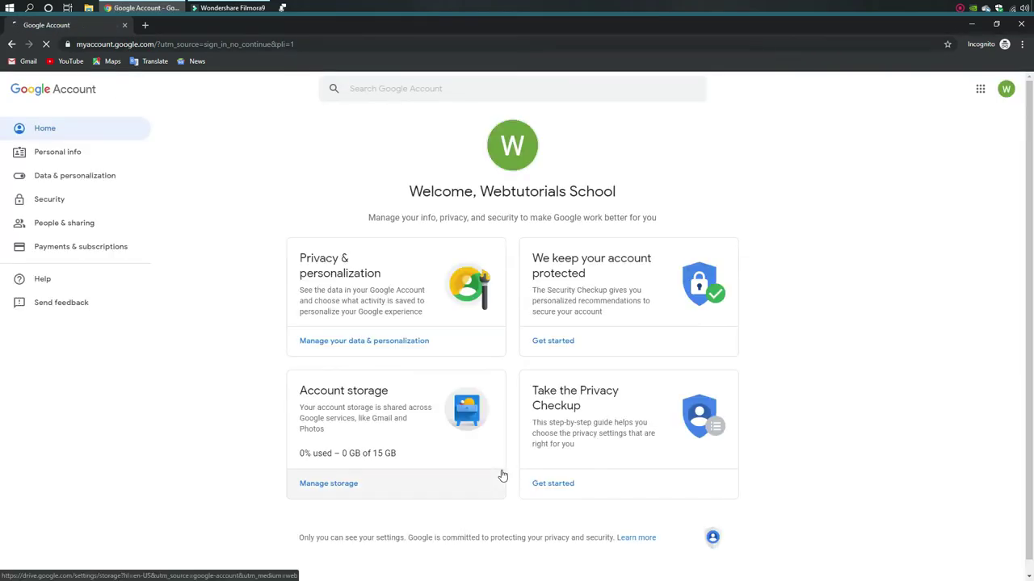
Check the signed-in account's name and address on the Google Account home page, then close the card
scroll(399, 388, down, 1)
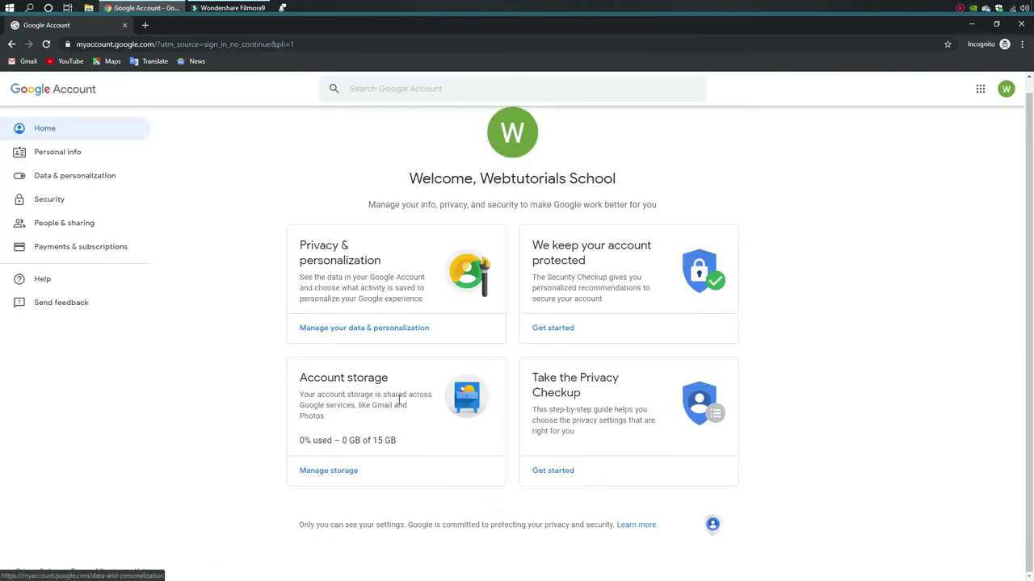
scroll(399, 394, up, 1)
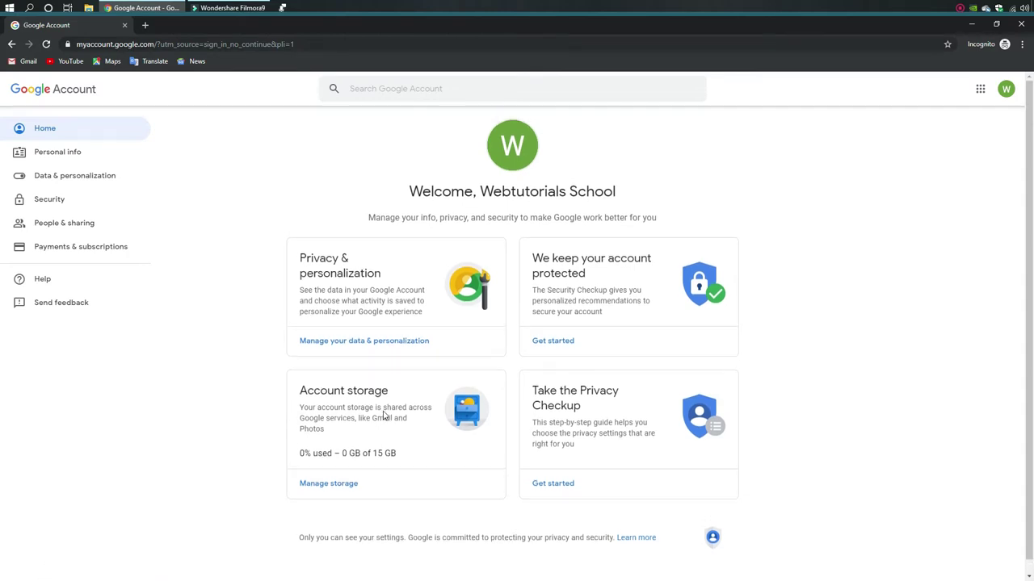
click(1005, 92)
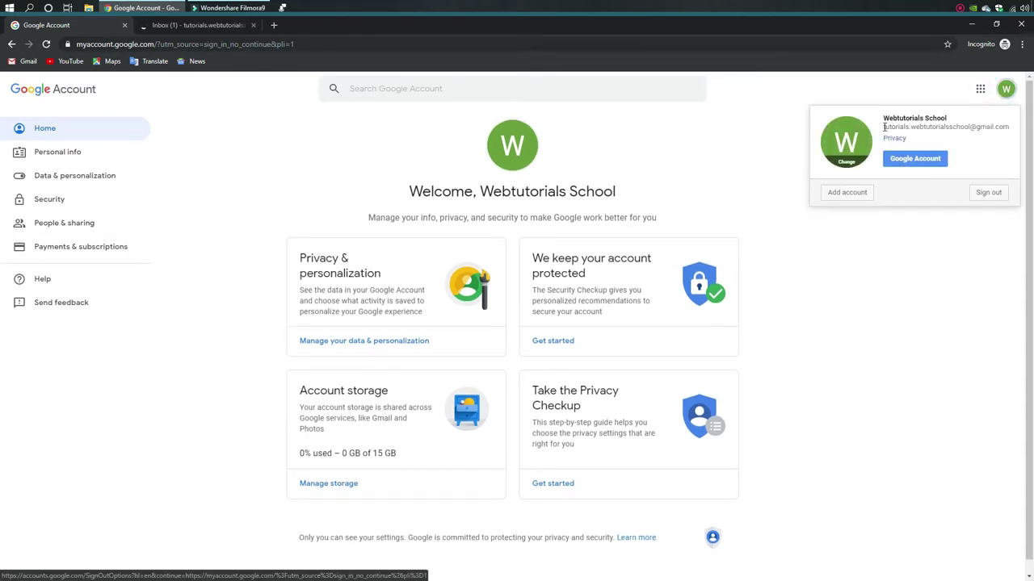
drag(882, 121, 1007, 137)
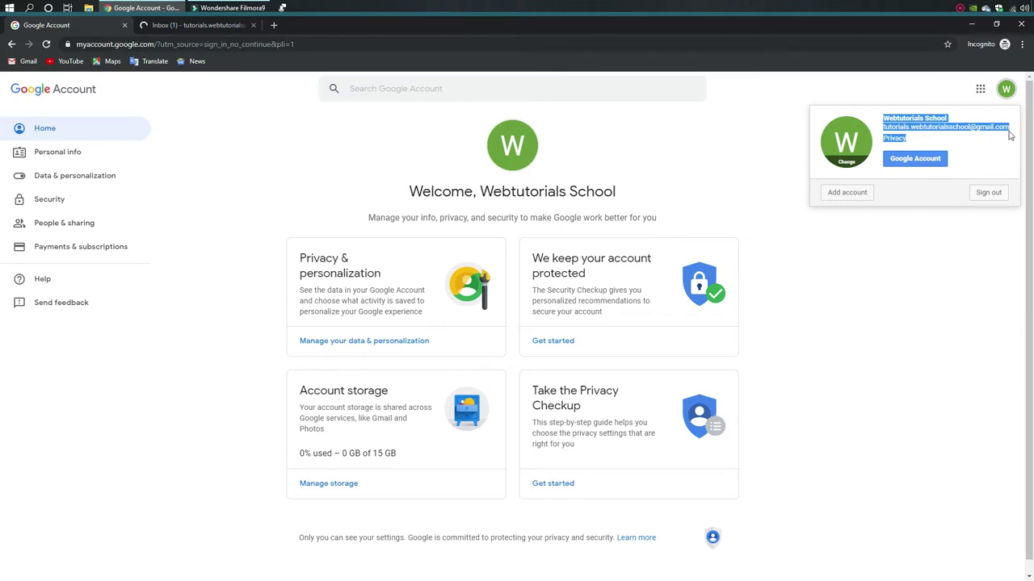
click(953, 226)
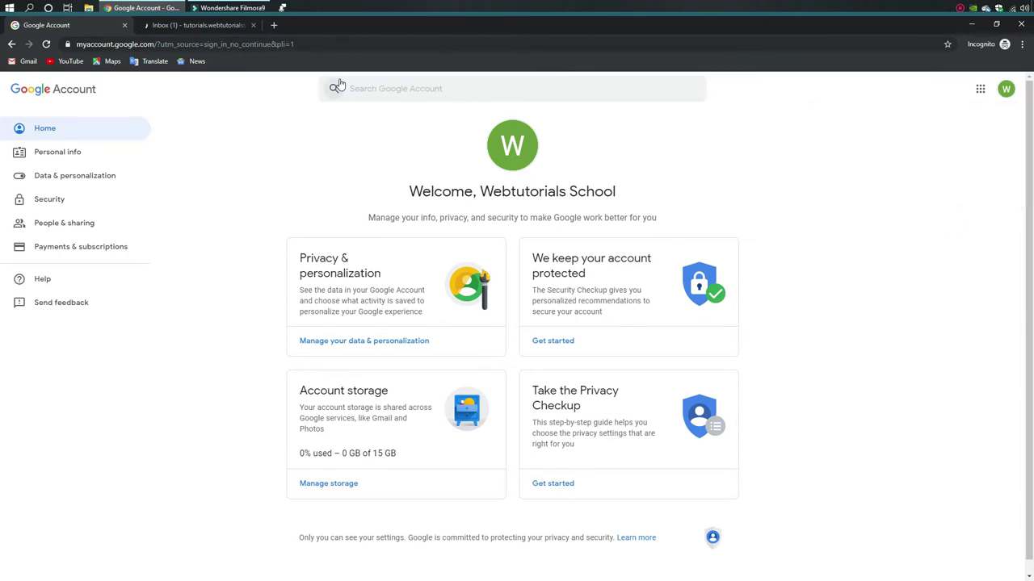
In Gmail, dismiss the welcome intro with the Default view and read the welcome email
click(162, 26)
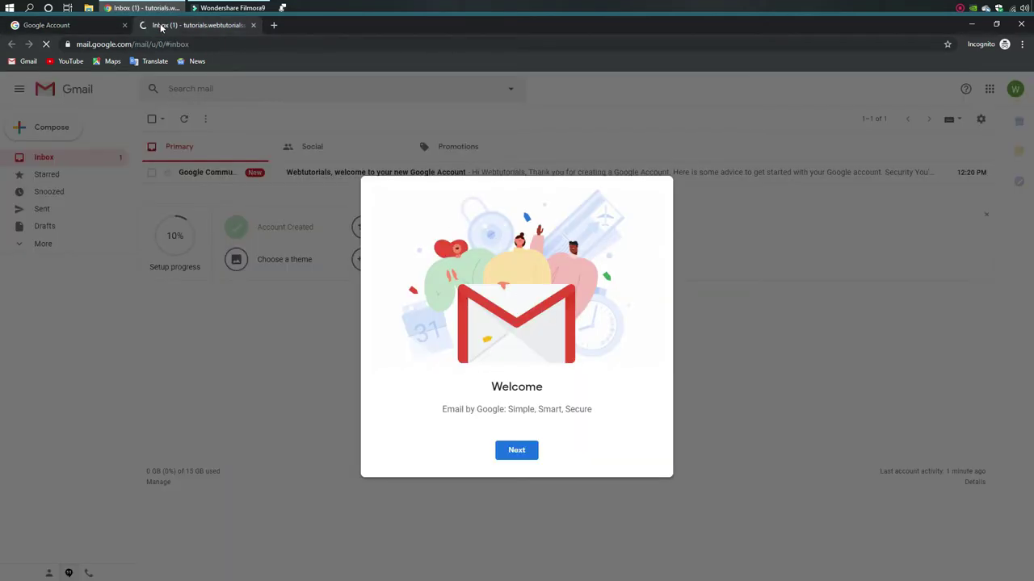
click(526, 449)
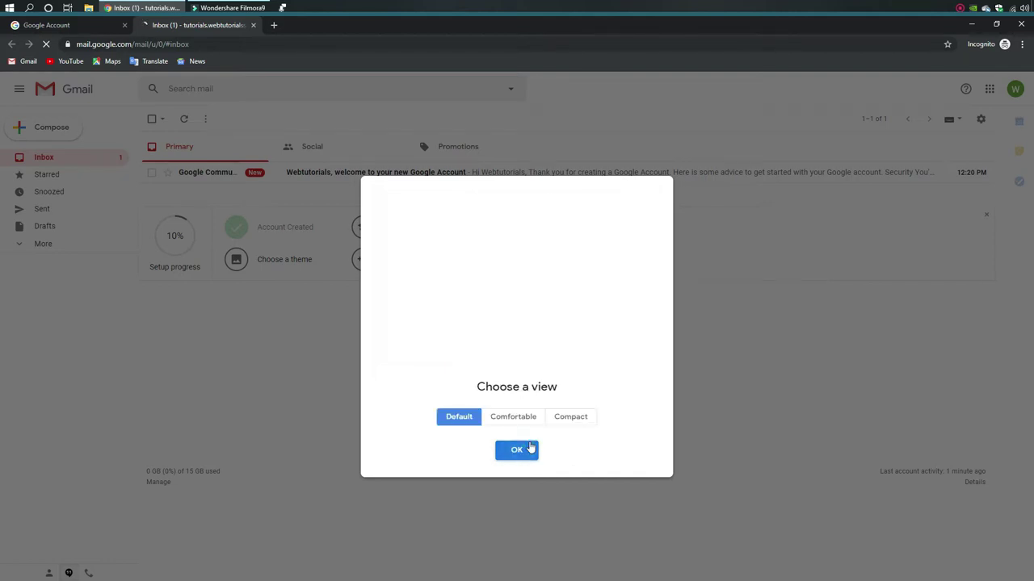
click(513, 450)
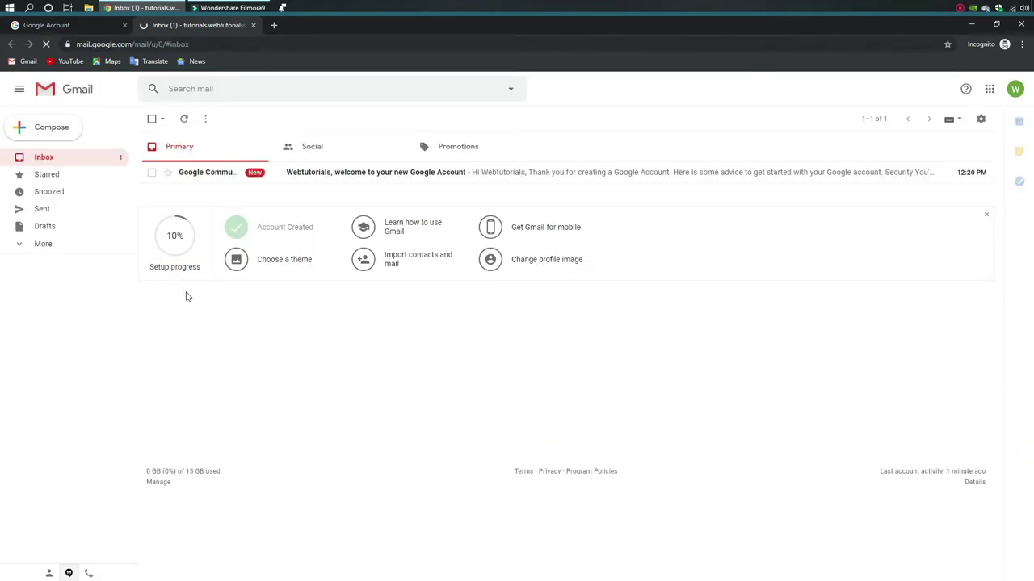
click(359, 174)
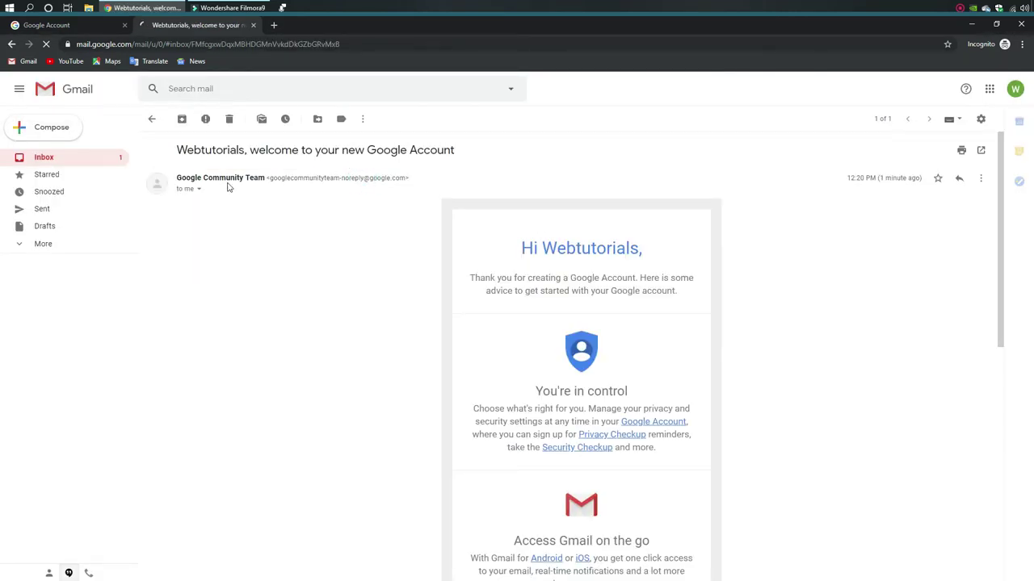
click(55, 157)
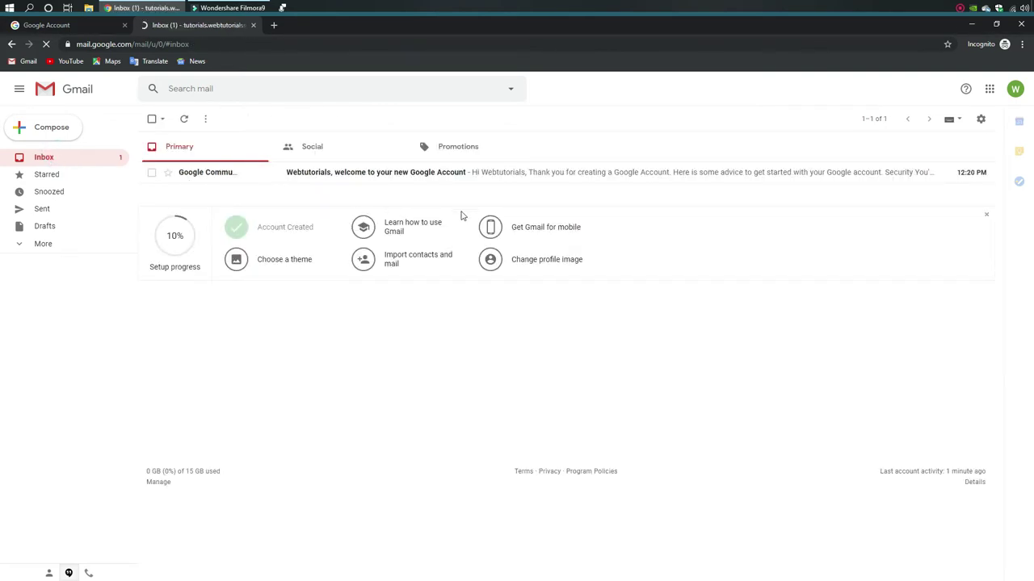